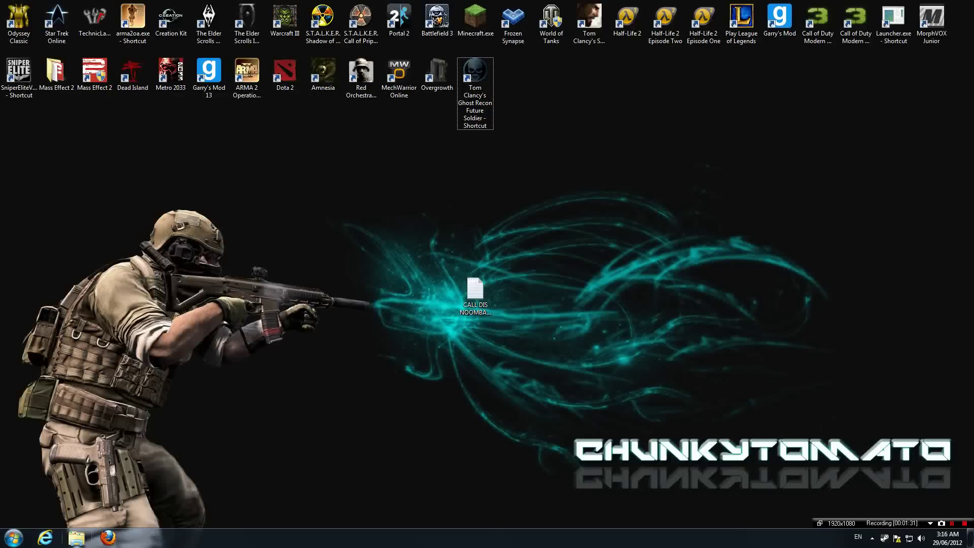
# Open the Tom Clancy's Ghost Recon Future Soldier folder inside the Ubisoft folder of the Documents library
pyautogui.click(76, 537)
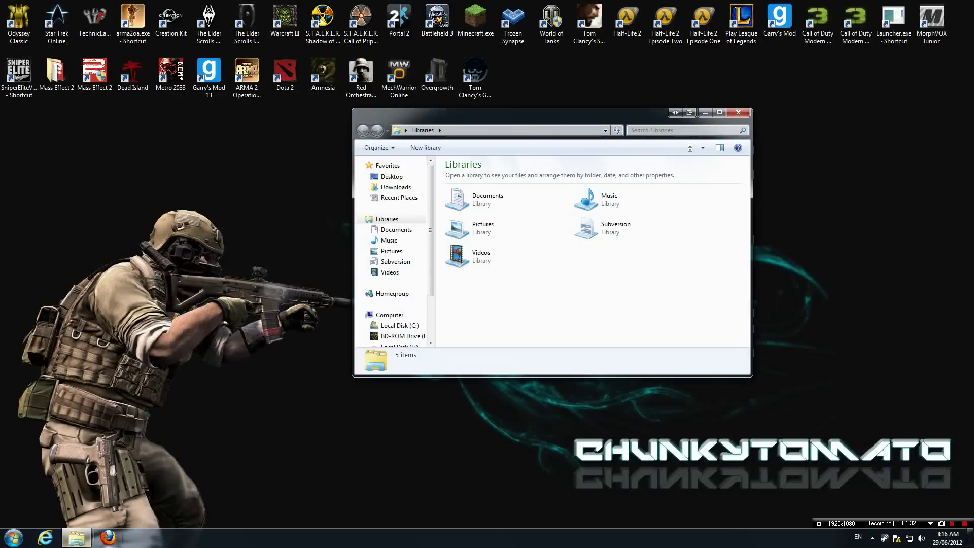
pyautogui.doubleClick(507, 199)
pyautogui.scroll(-10, 515, 243)
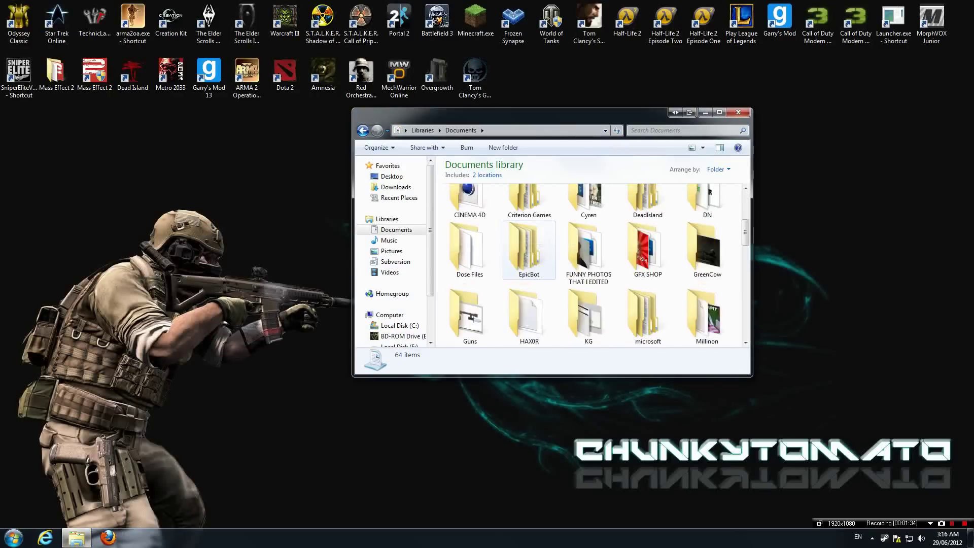
pyautogui.doubleClick(470, 234)
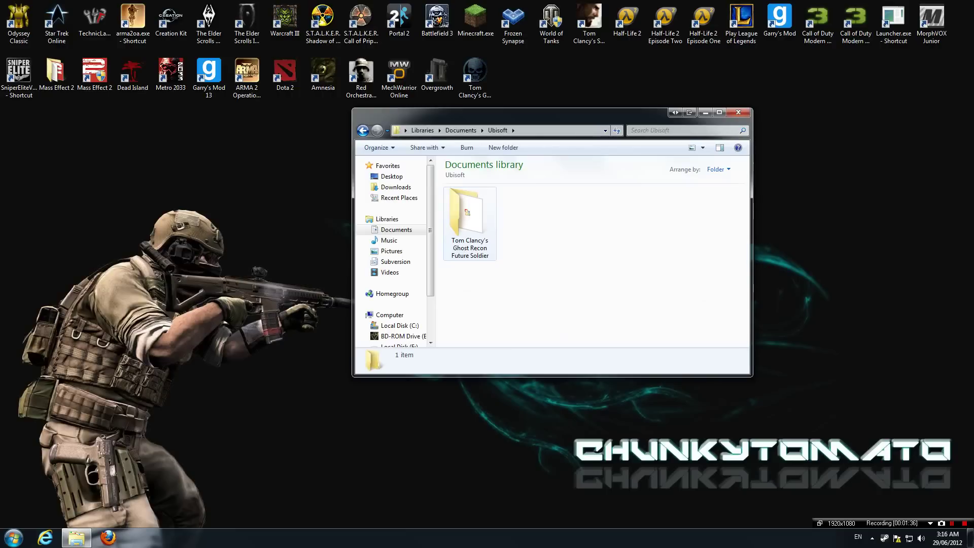
pyautogui.doubleClick(470, 224)
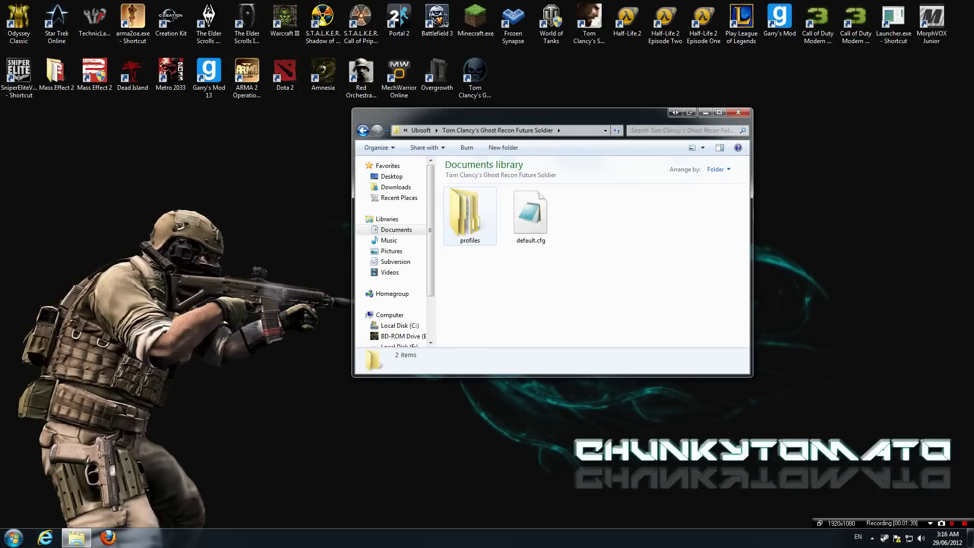
pyautogui.press('d')
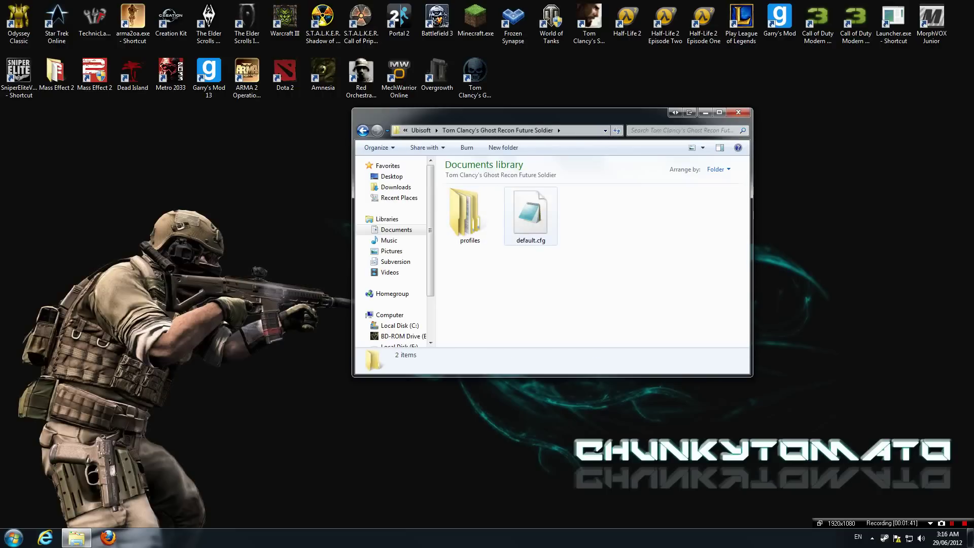
pyautogui.moveTo(610, 288); pyautogui.dragTo(506, 185)
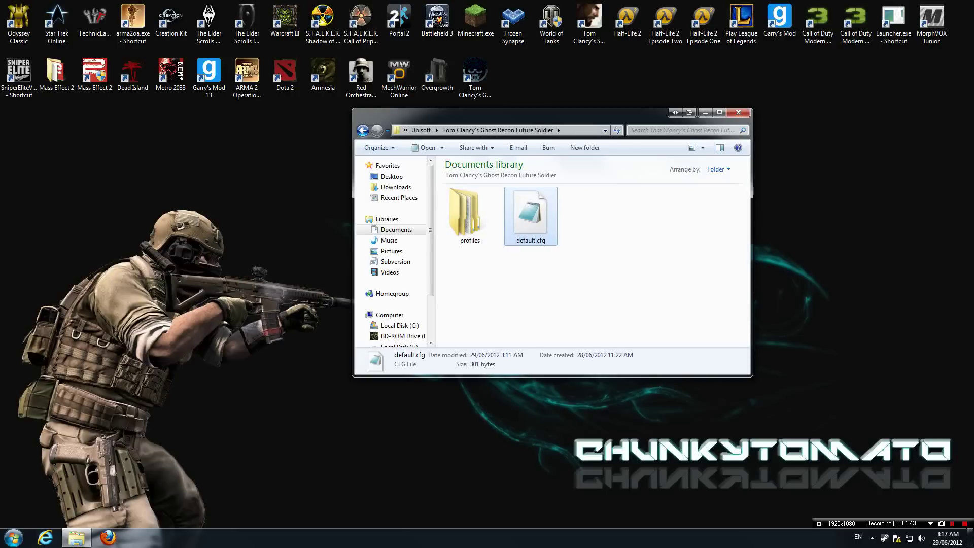
pyautogui.press('Escape')
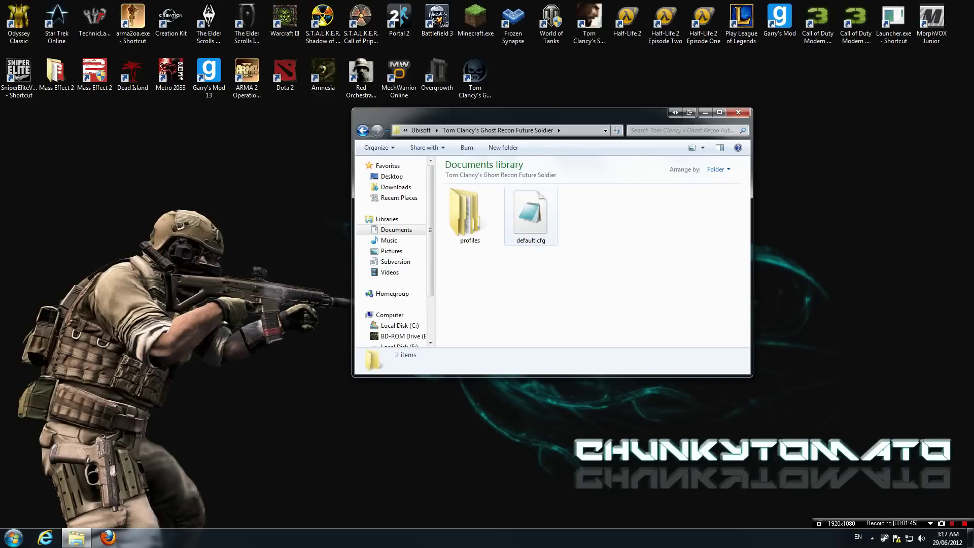
pyautogui.rightClick(533, 222)
pyautogui.press('Escape')
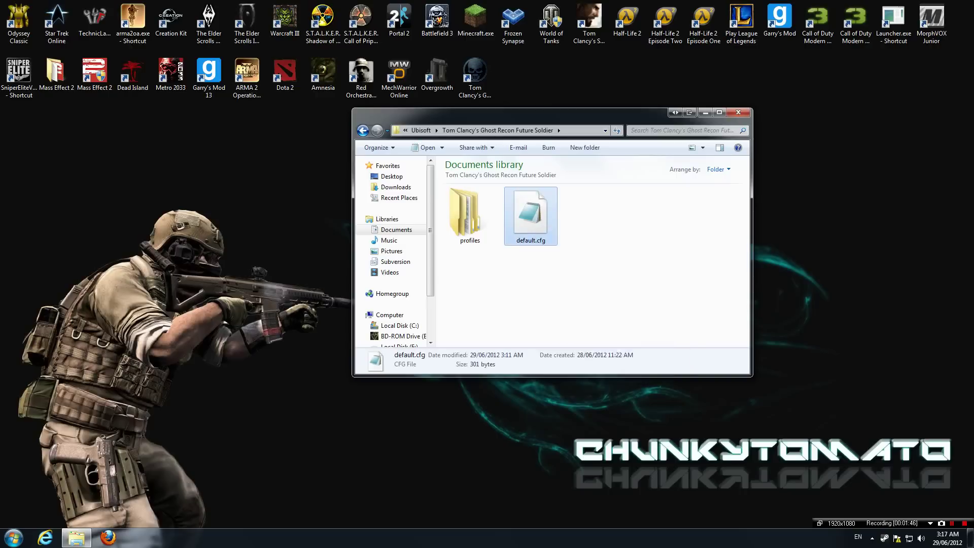
pyautogui.hotkey('ctrl', 'space')
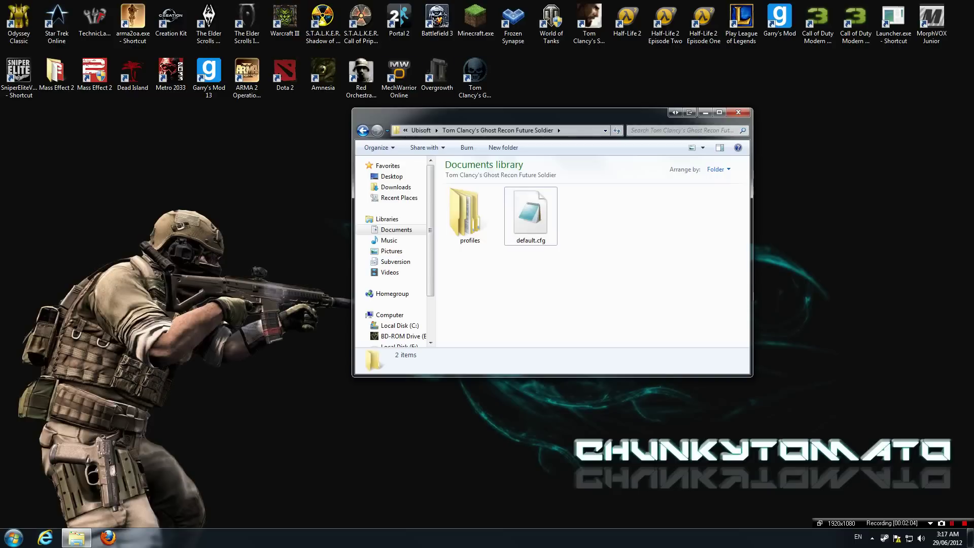
# Open default.cfg in Notepad and examine the DirectX11 and Fullscreen settings with the values that follow them
pyautogui.doubleClick(531, 216)
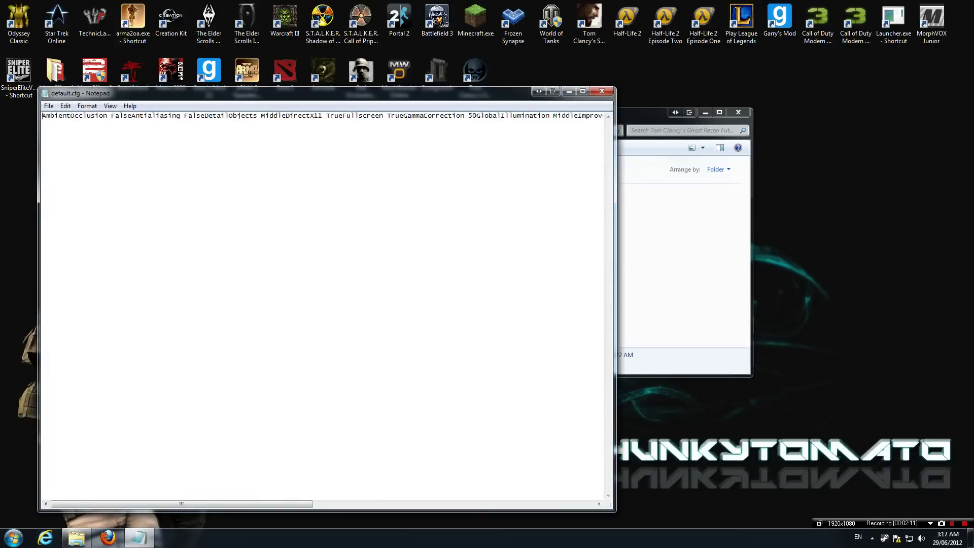
pyautogui.moveTo(74, 116); pyautogui.dragTo(388, 115)
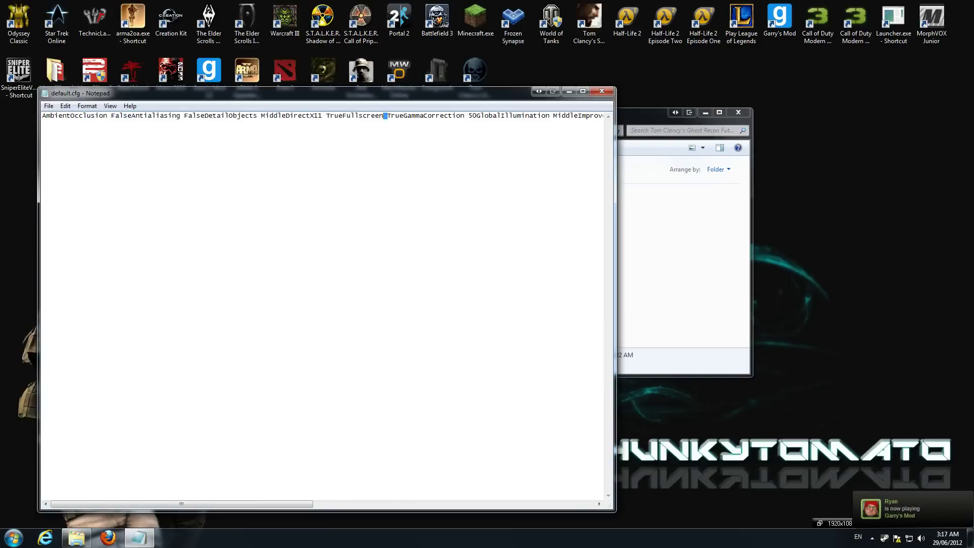
pyautogui.click(343, 115)
pyautogui.moveTo(343, 115)
pyautogui.mouseDown()
pyautogui.moveTo(387, 116)
pyautogui.moveTo(335, 116)
pyautogui.mouseUp()
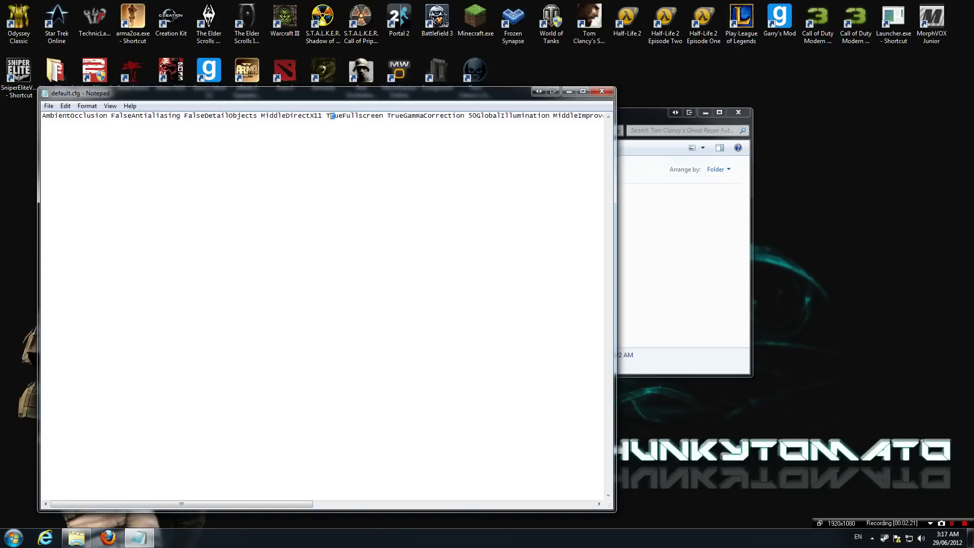
pyautogui.click(320, 116)
pyautogui.moveTo(285, 116); pyautogui.dragTo(344, 116)
pyautogui.click(344, 115)
pyautogui.moveTo(343, 116); pyautogui.dragTo(403, 115)
pyautogui.click(387, 115)
# Set the value after Fullscreen to False in default.cfg, save the file and minimize Notepad
pyautogui.moveTo(387, 116); pyautogui.dragTo(399, 115)
pyautogui.press('Delete')
pyautogui.press('Delete')
pyautogui.write('Fakse')
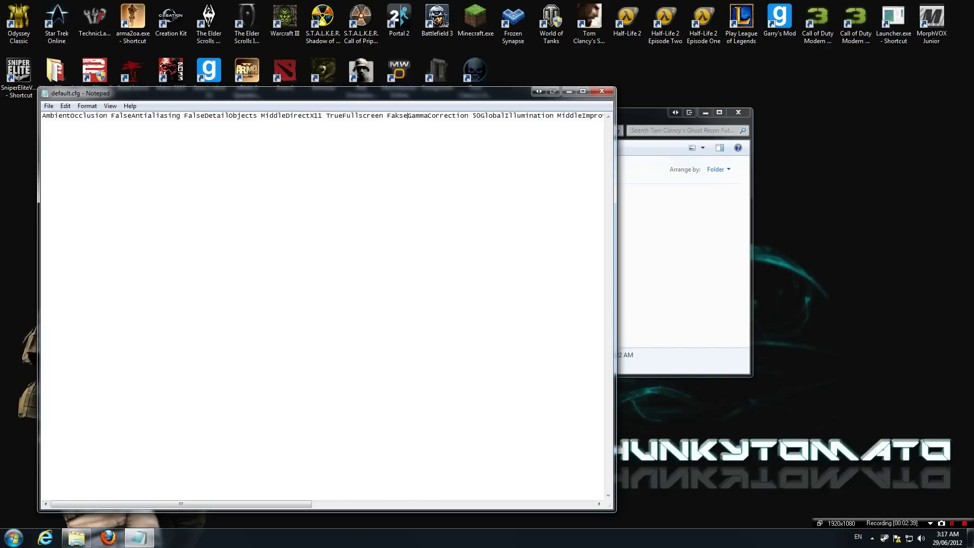
pyautogui.press('BackSpace')
pyautogui.press('BackSpace')
pyautogui.press('BackSpace')
pyautogui.write('lse')
pyautogui.click(569, 91)
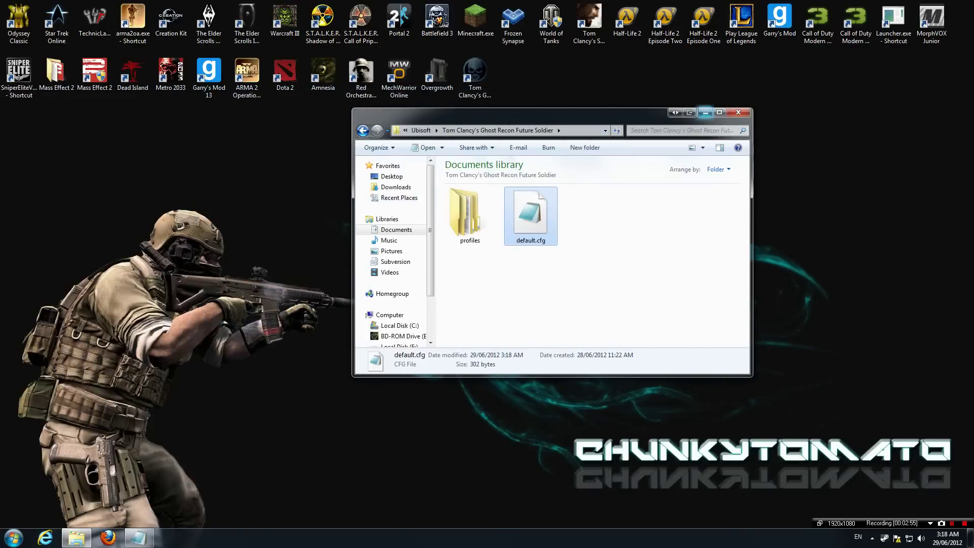
# Launch Ghost Recon Future Soldier from its desktop shortcut and open the game's graphics options
pyautogui.click(705, 112)
pyautogui.doubleClick(475, 74)
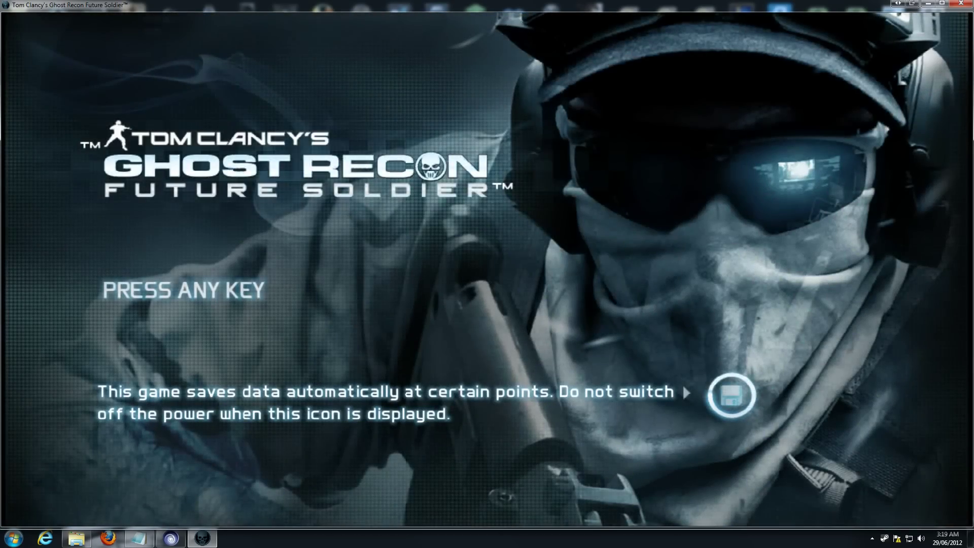
pyautogui.press('Return')
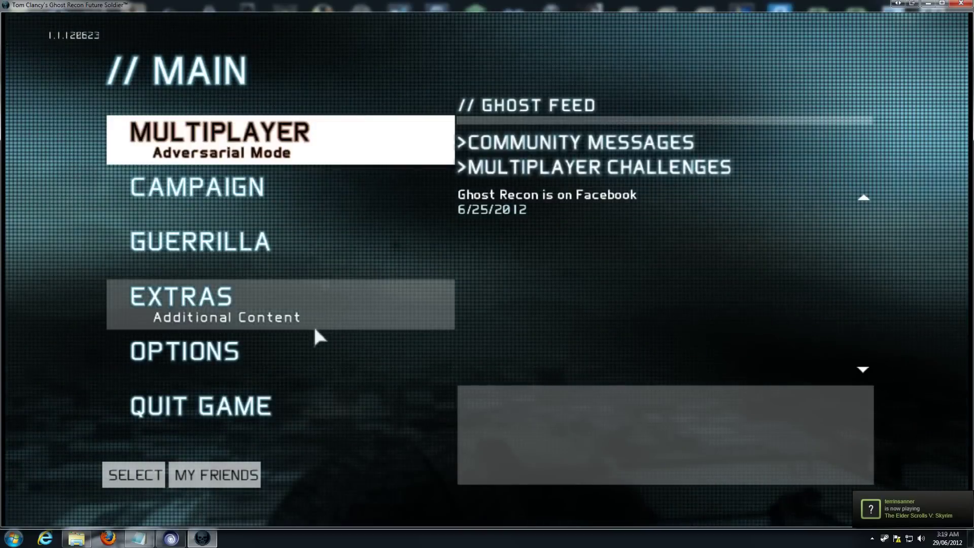
pyautogui.click(307, 339)
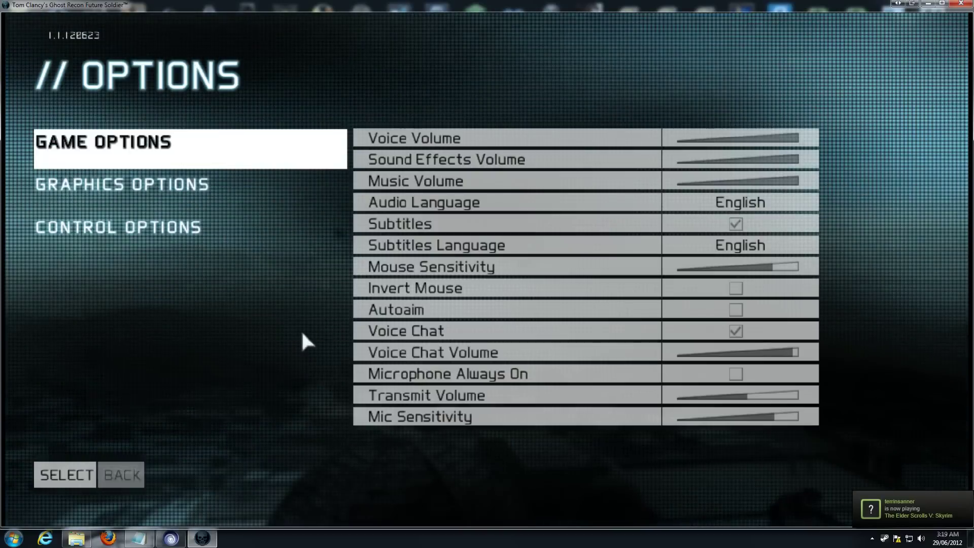
pyautogui.click(279, 200)
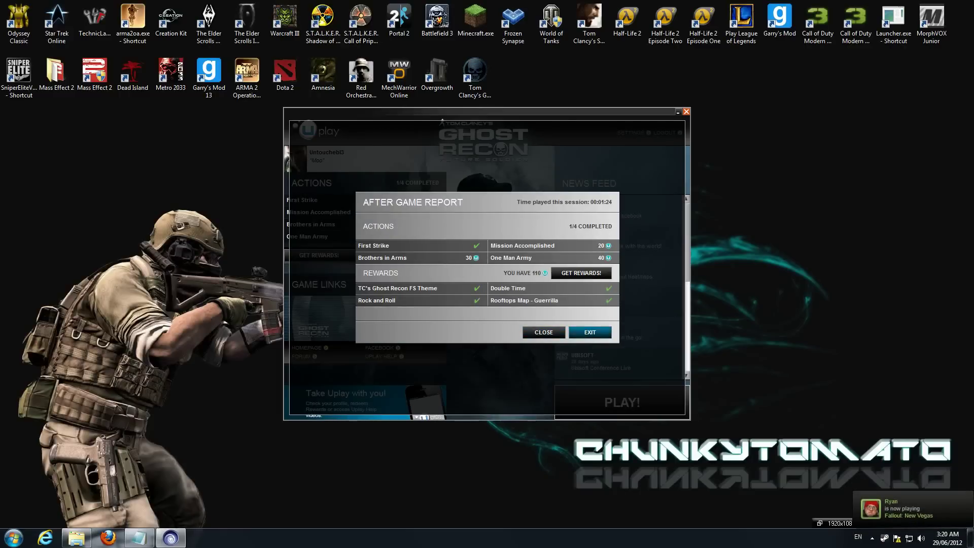
# Exit Uplay from the after game report and close the Notepad window that still holds default.cfg
pyautogui.click(590, 332)
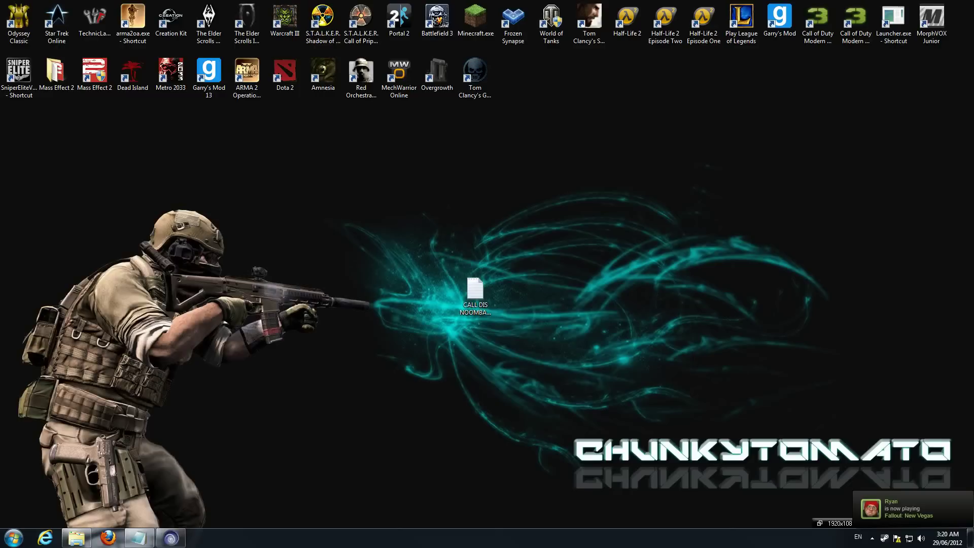
pyautogui.moveTo(398, 354); pyautogui.dragTo(539, 351)
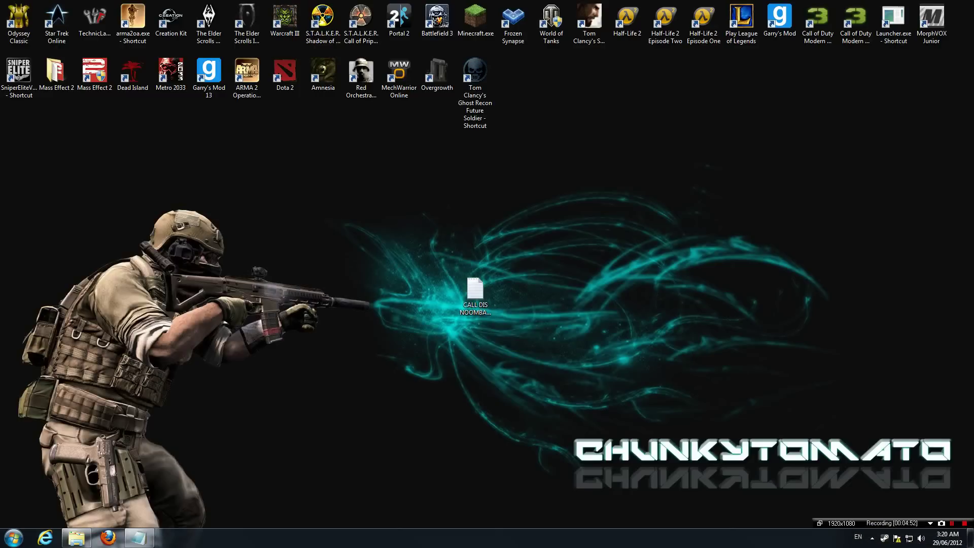
pyautogui.click(138, 538)
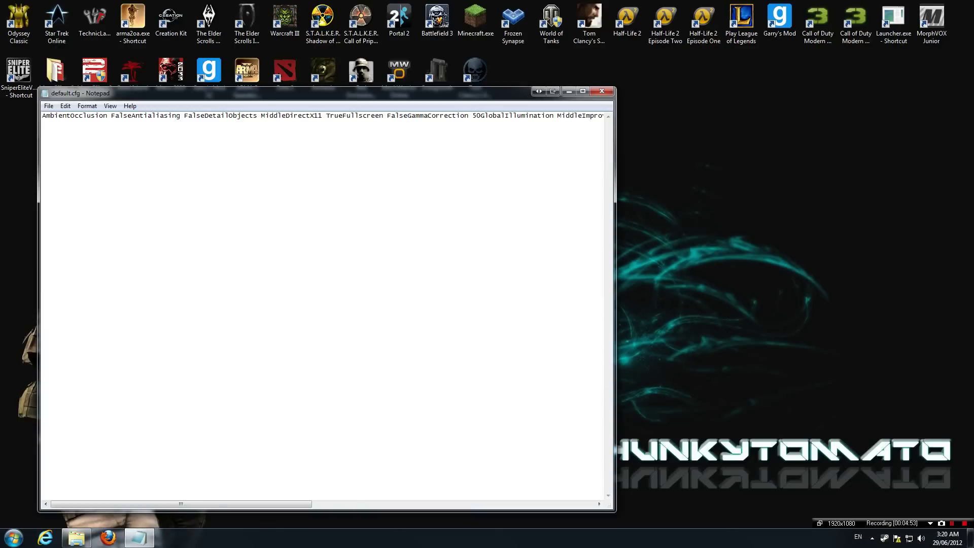
pyautogui.click(602, 91)
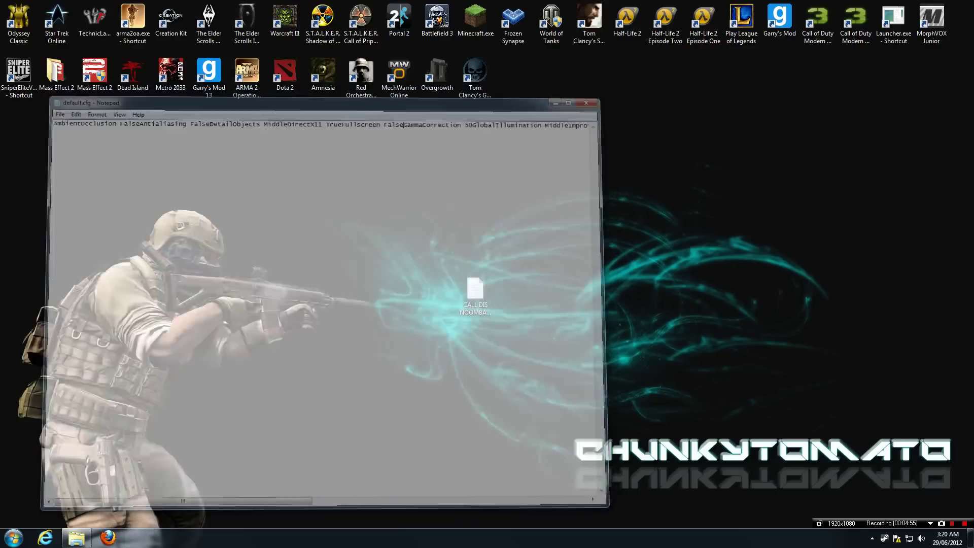
# Reopen default.cfg from the game's folder and examine the value after Fullscreen and the settings that follow it
pyautogui.click(76, 537)
pyautogui.press('Return')
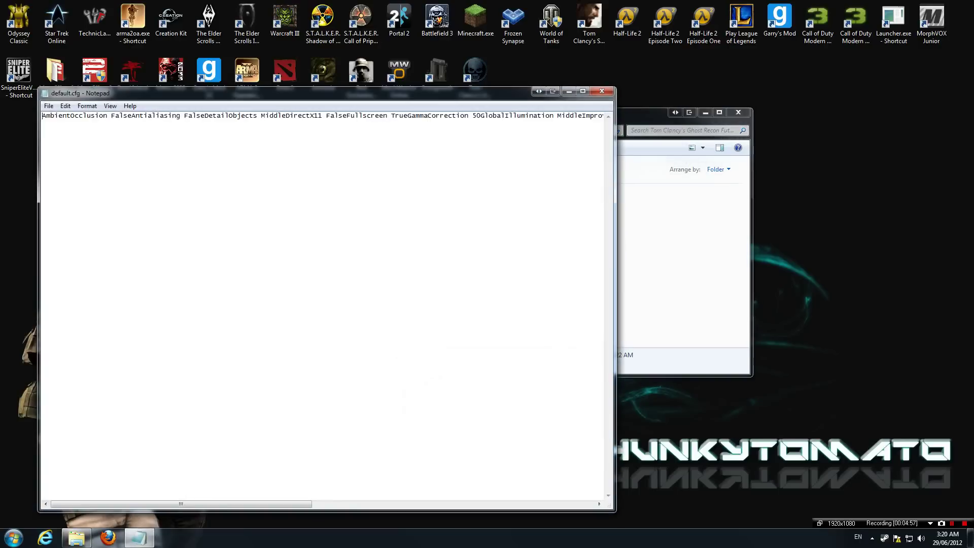
pyautogui.moveTo(388, 116); pyautogui.dragTo(404, 116)
pyautogui.click(416, 116)
pyautogui.click(411, 116)
pyautogui.moveTo(387, 115); pyautogui.dragTo(407, 116)
pyautogui.click(415, 115)
pyautogui.moveTo(388, 116); pyautogui.dragTo(523, 116)
pyautogui.click(461, 116)
pyautogui.moveTo(391, 115); pyautogui.dragTo(408, 115)
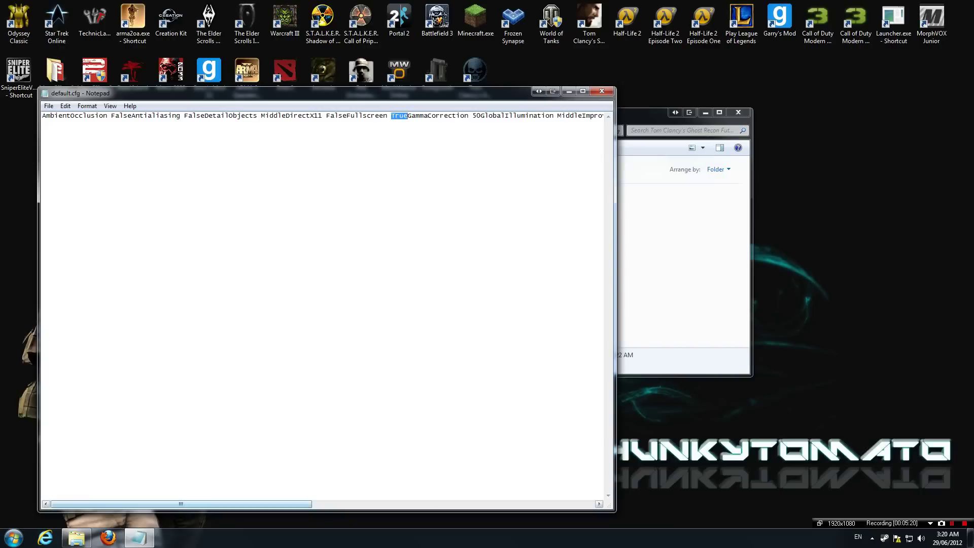
pyautogui.moveTo(181, 504); pyautogui.dragTo(203, 504)
pyautogui.moveTo(382, 116); pyautogui.dragTo(374, 116)
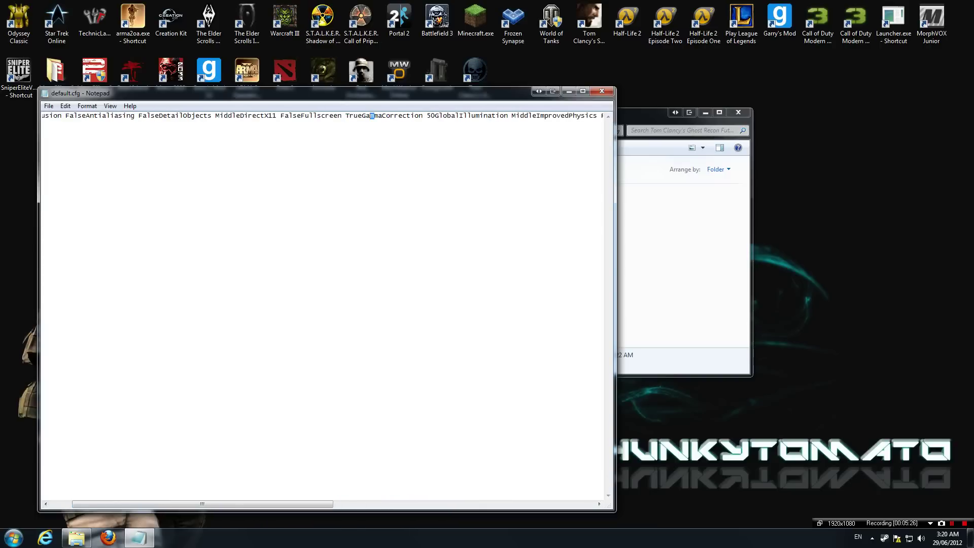